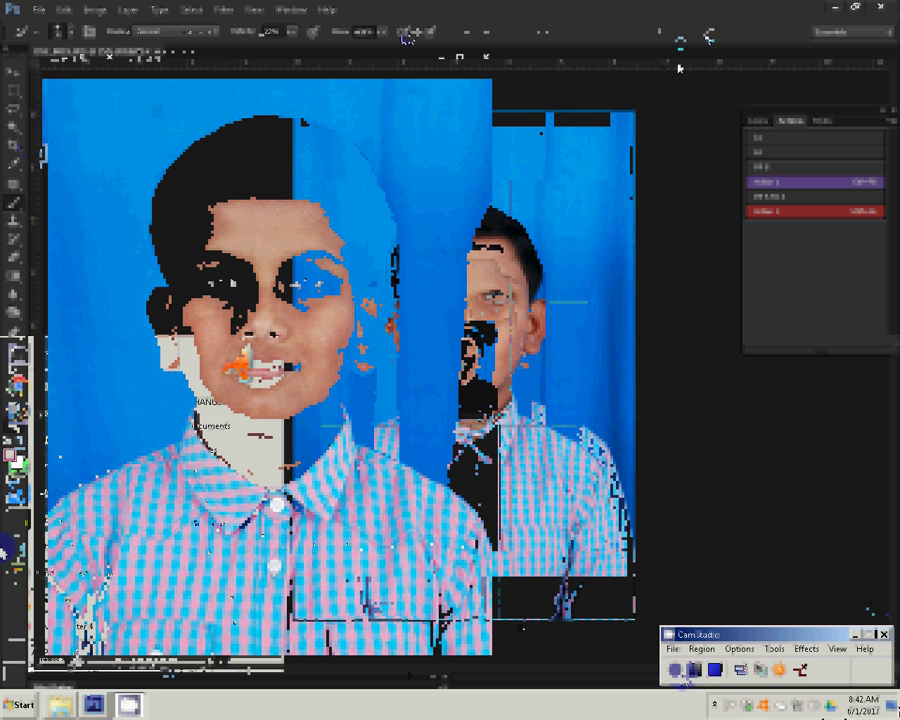
# Step: Open the tie image from D:\B\drass in Photoshop
pyautogui.click(524, 386)
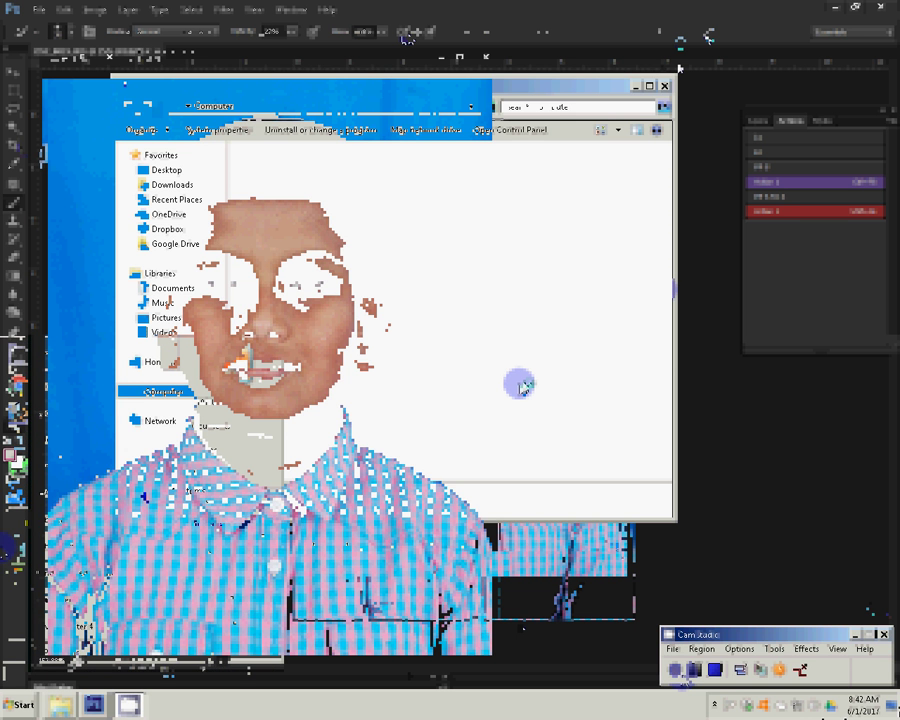
pyautogui.doubleClick(524, 386)
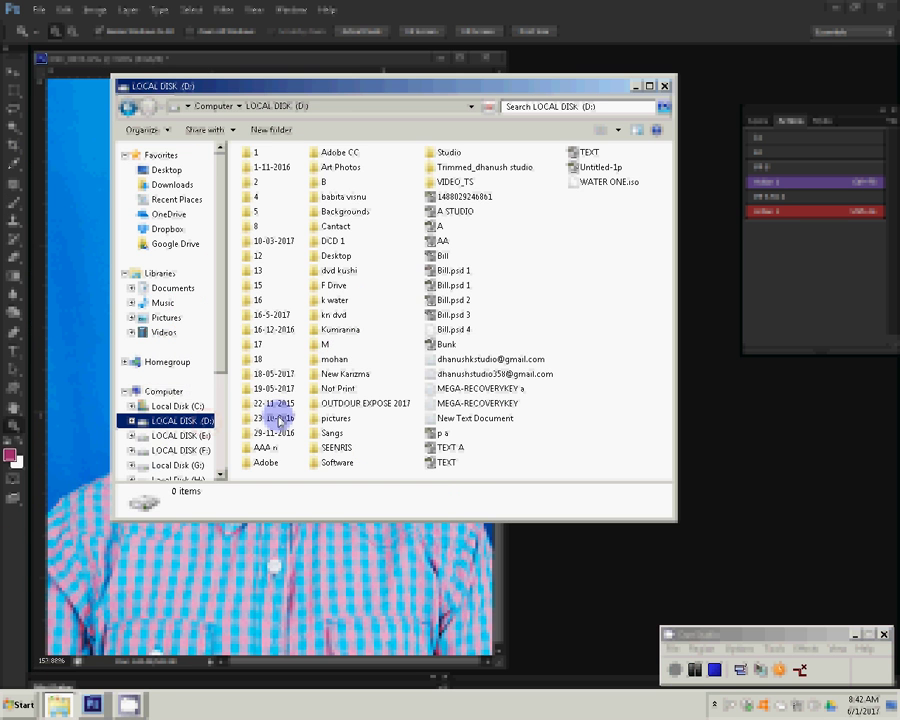
pyautogui.click(316, 182)
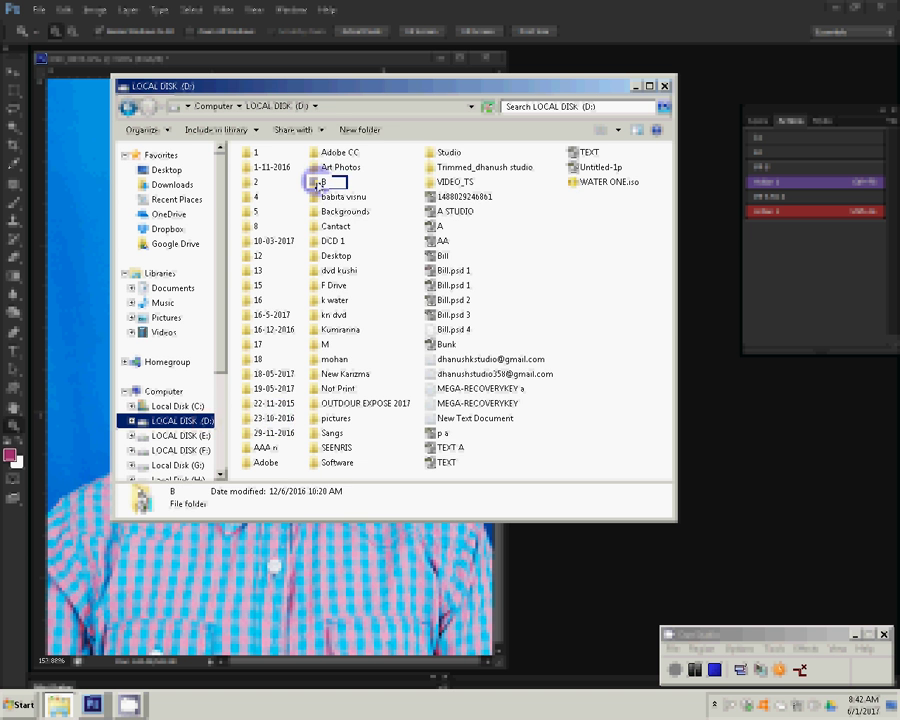
pyautogui.doubleClick(316, 182)
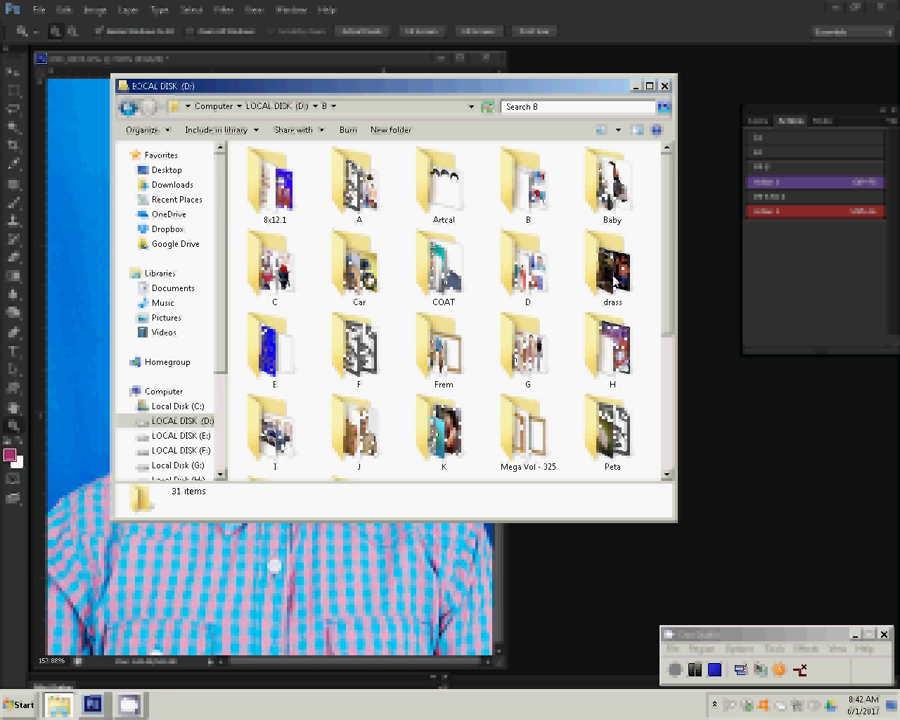
pyautogui.doubleClick(613, 275)
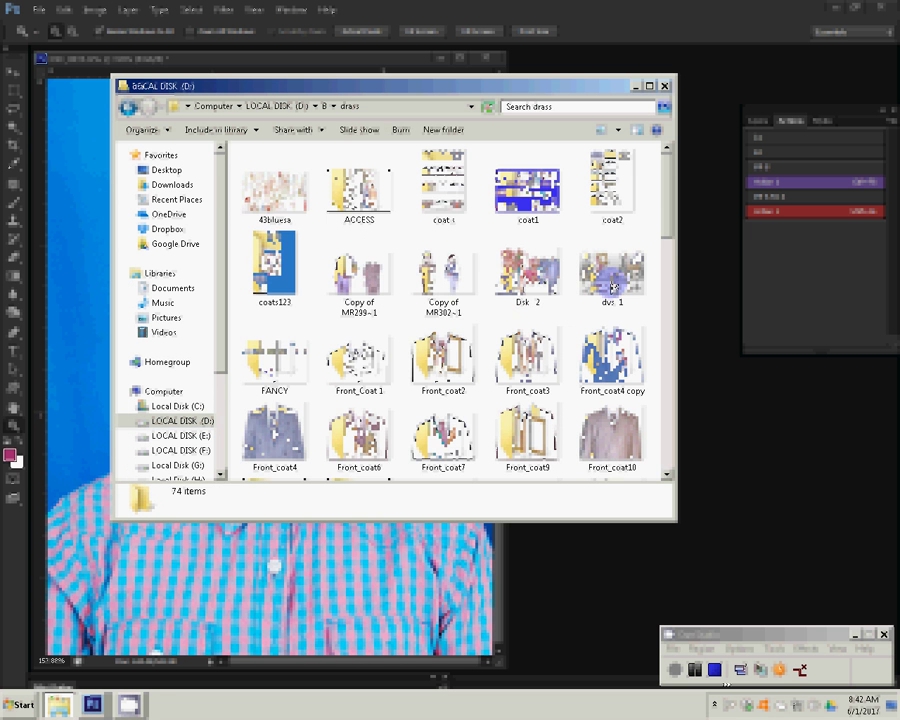
pyautogui.moveTo(668, 174); pyautogui.dragTo(668, 180)
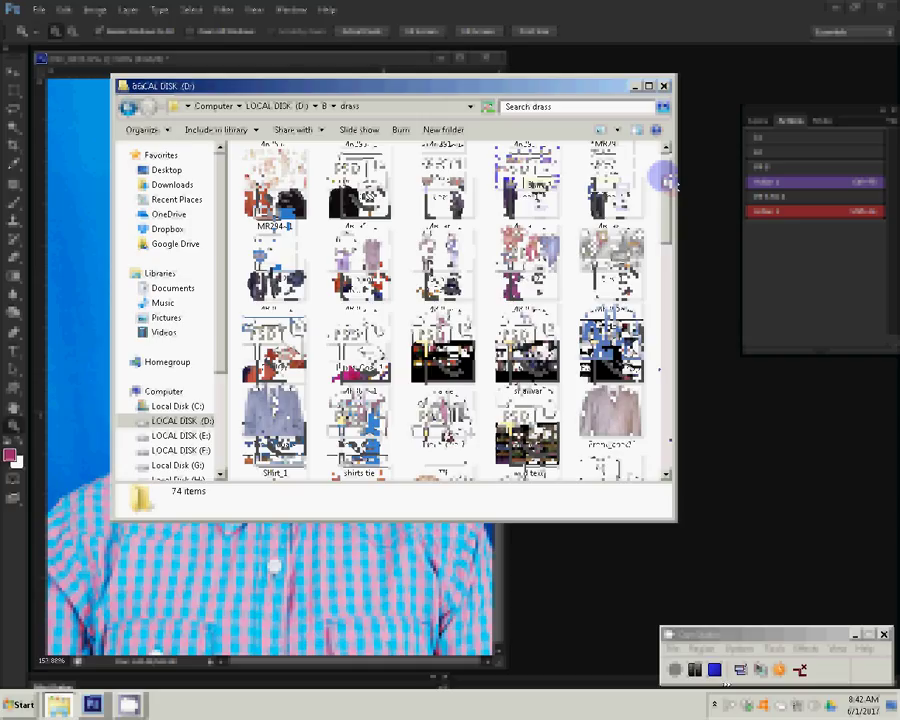
pyautogui.press('t')
pyautogui.press('Return')
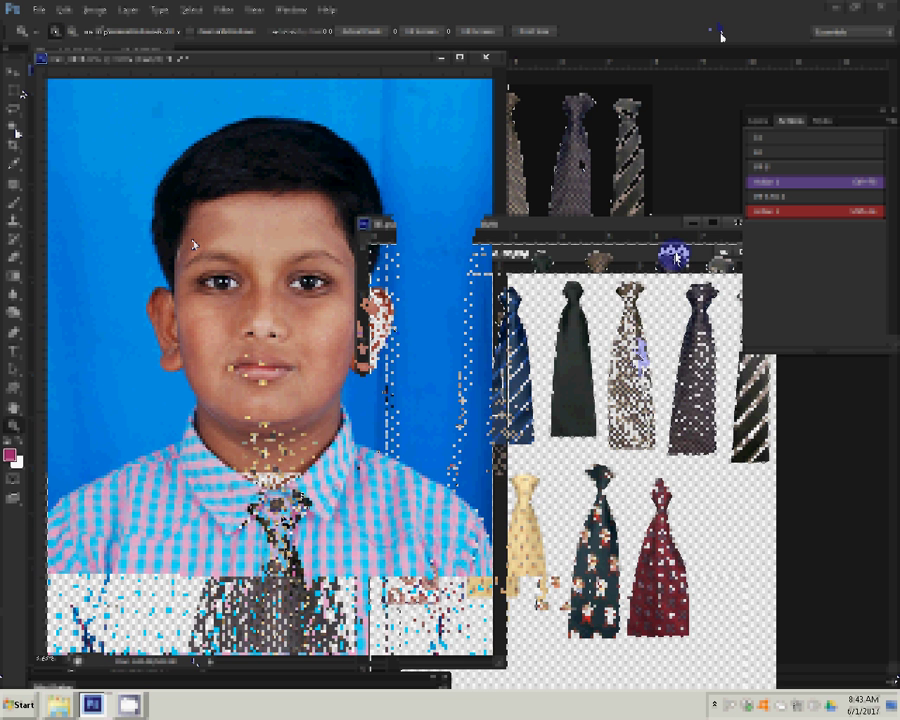
# Step: Drag the dark dotted tie onto the boy's shirt and fit it under the collar
pyautogui.moveTo(675, 258); pyautogui.dragTo(355, 551)
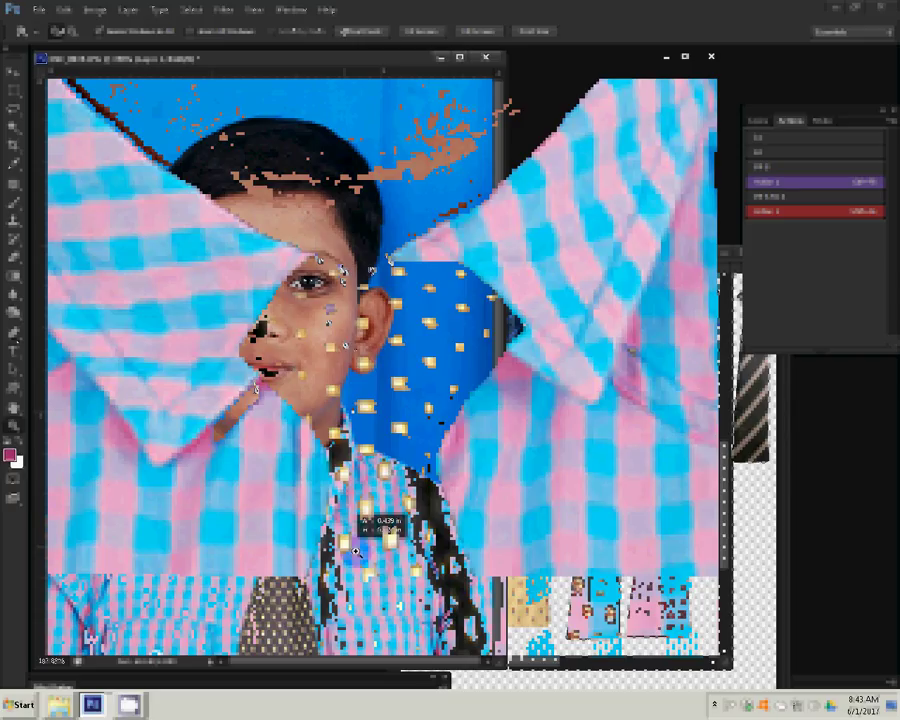
# Step: Lasso both collar points around the tie knot, zoom in to check, then fit to screen
pyautogui.moveTo(300, 255); pyautogui.dragTo(550, 296)
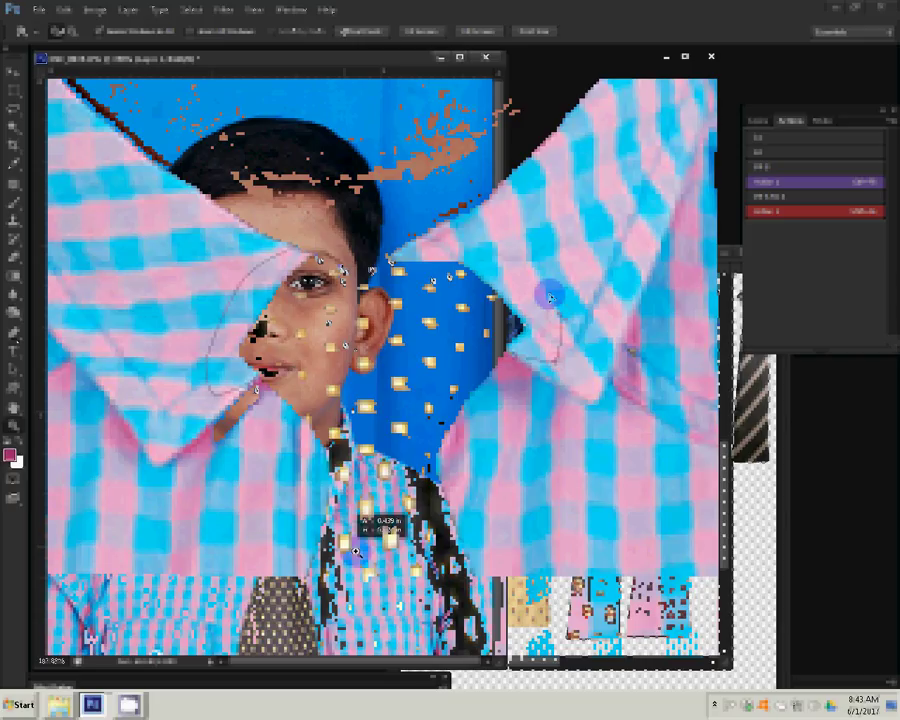
pyautogui.moveTo(550, 296); pyautogui.dragTo(552, 355)
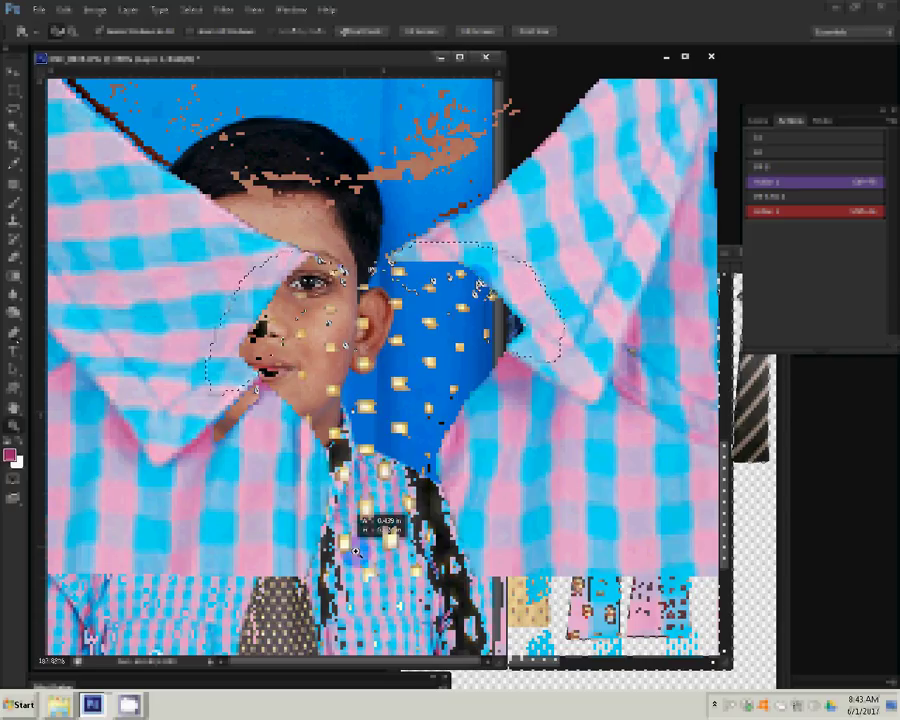
pyautogui.click(805, 180)
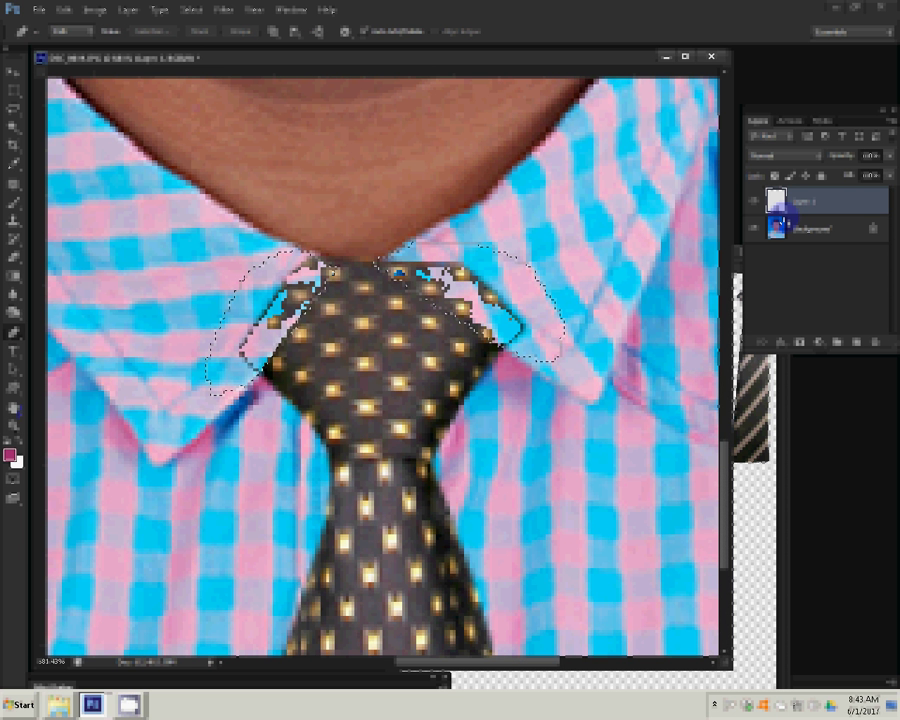
pyautogui.keyDown('alt'); pyautogui.click(425, 362); pyautogui.keyUp('alt')
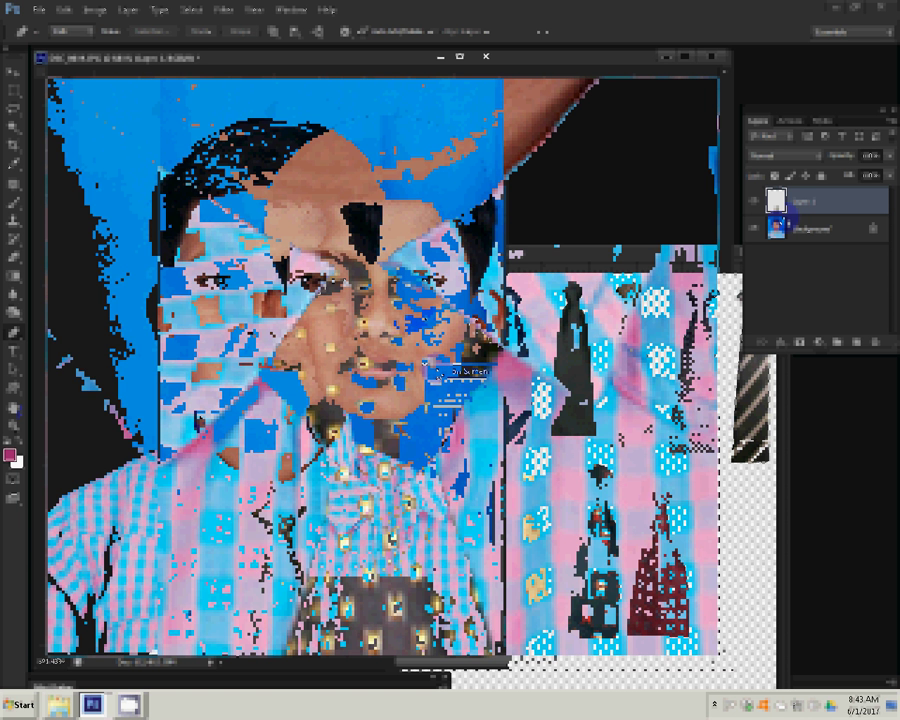
# Step: Merge the tie layer into the photo with Layer > Merge Visible
pyautogui.click(128, 10)
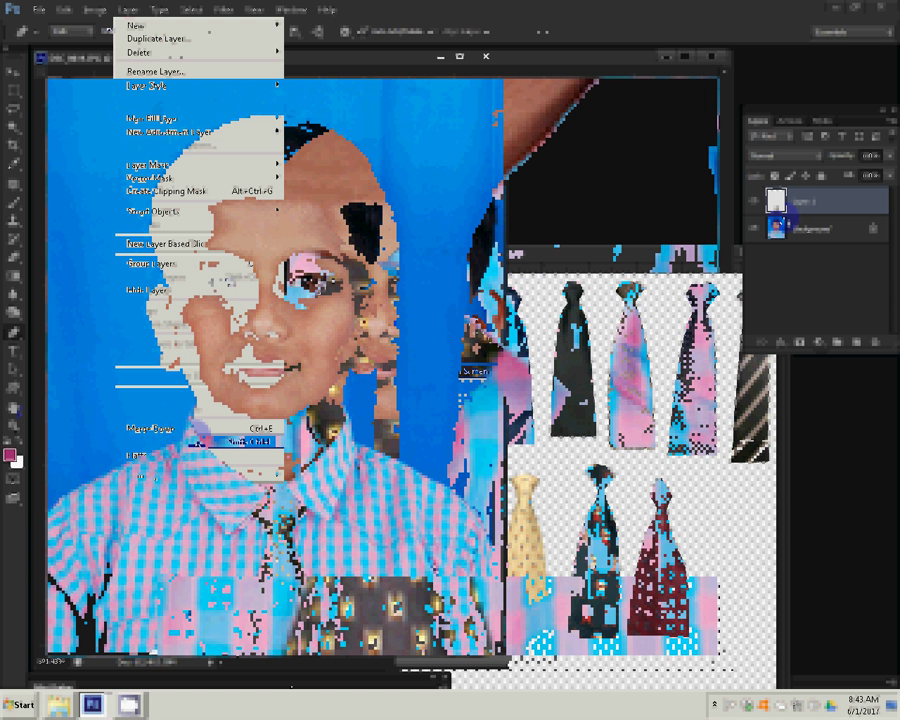
pyautogui.click(245, 441)
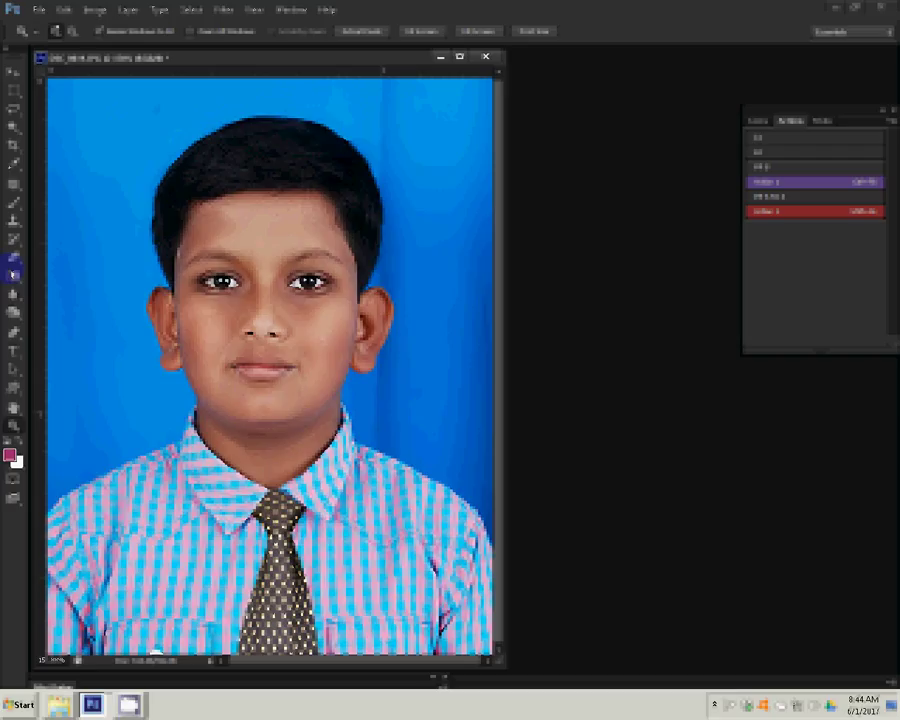
# Step: Spot-heal blemishes on the boy's forehead, both cheeks and chin
pyautogui.click(332, 333)
pyautogui.click(318, 222)
pyautogui.click(305, 363)
pyautogui.click(268, 398)
pyautogui.click(332, 335)
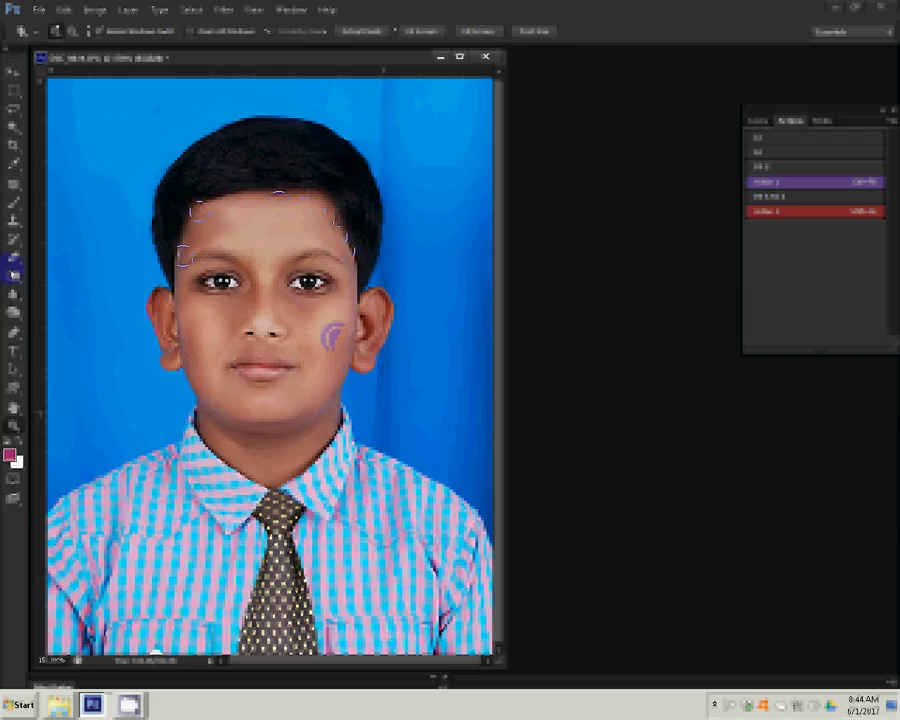
pyautogui.click(214, 372)
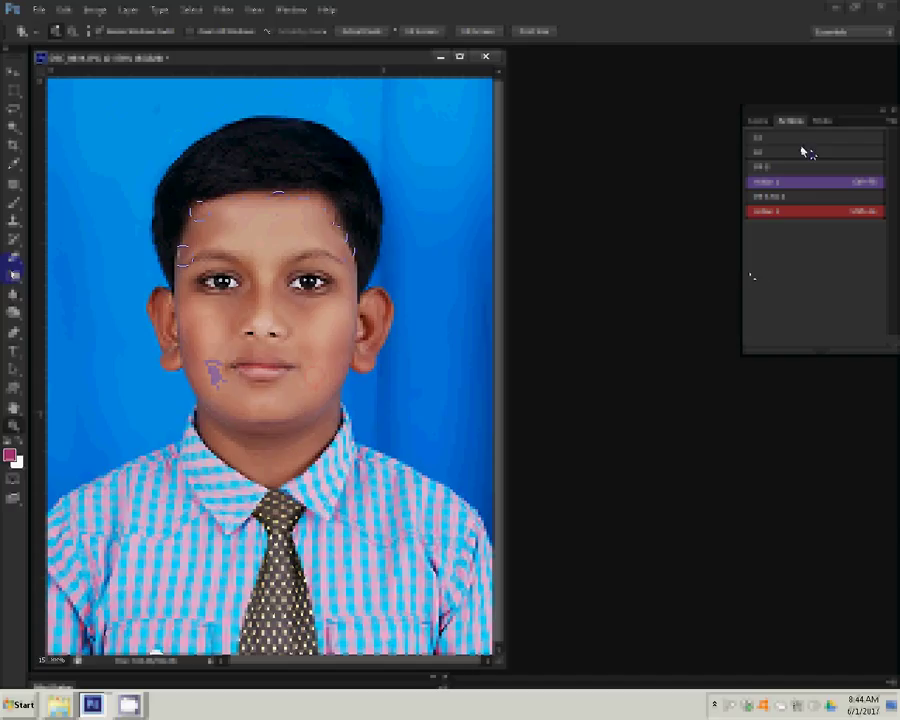
pyautogui.click(14, 128)
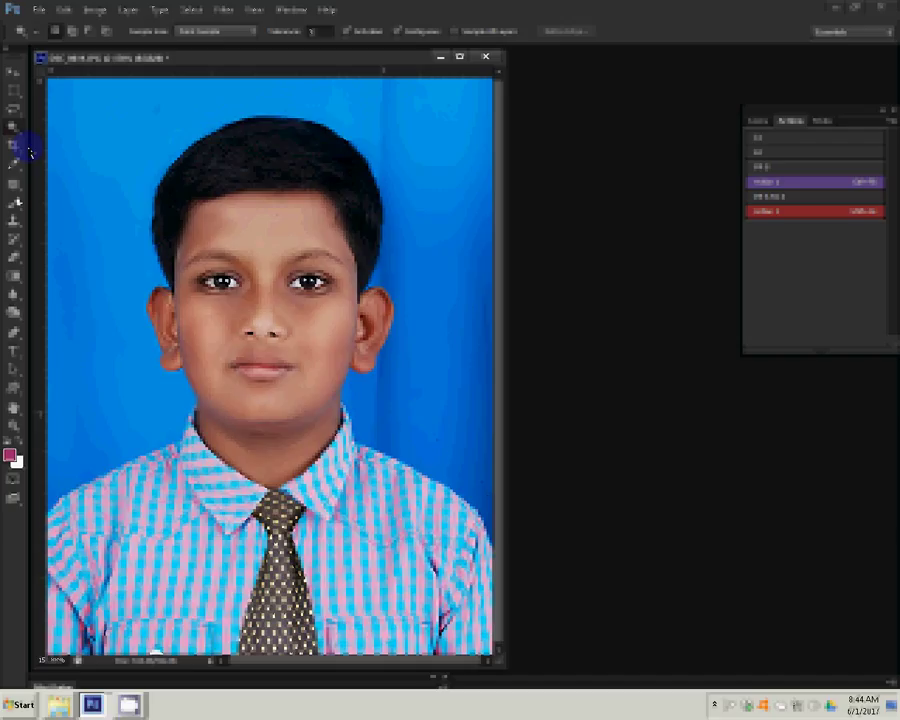
# Step: Select the backdrop and add a masked blue Solid Color fill layer behind the boy
pyautogui.click(289, 126)
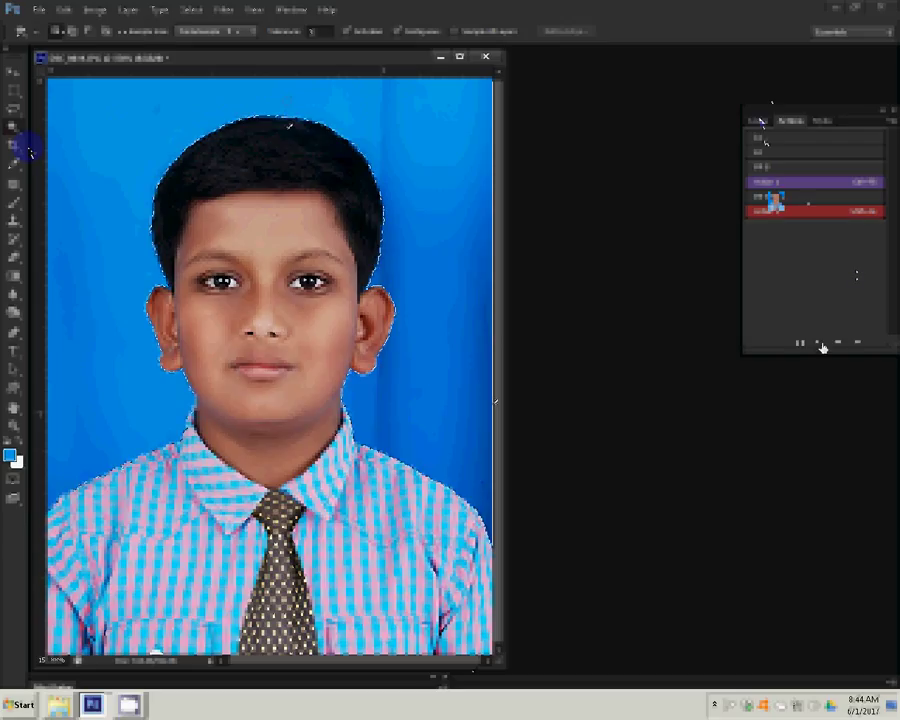
pyautogui.click(820, 344)
pyautogui.click(820, 356)
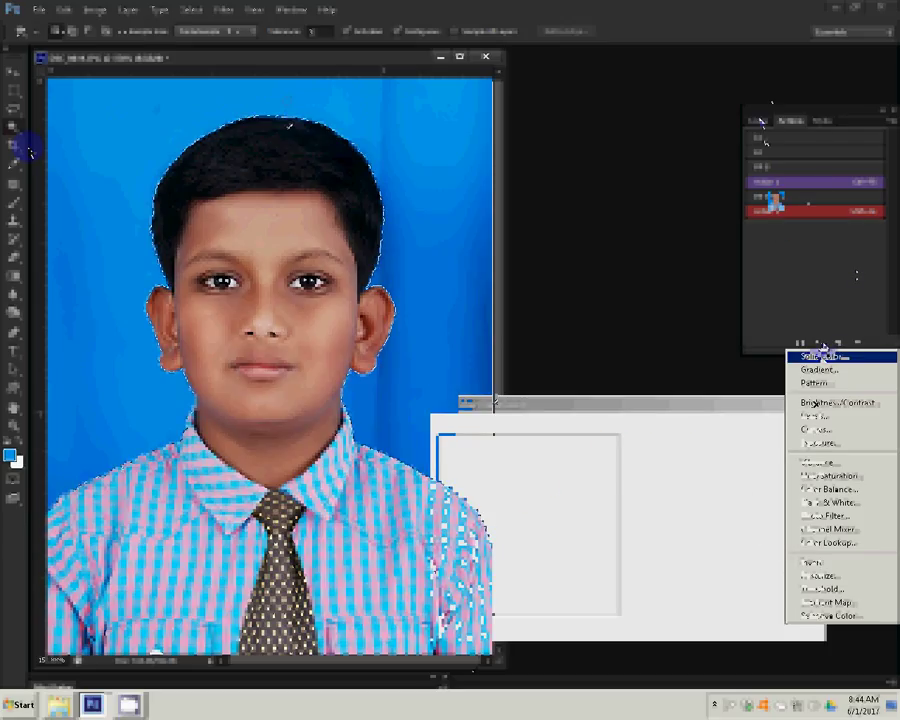
pyautogui.press('Return')
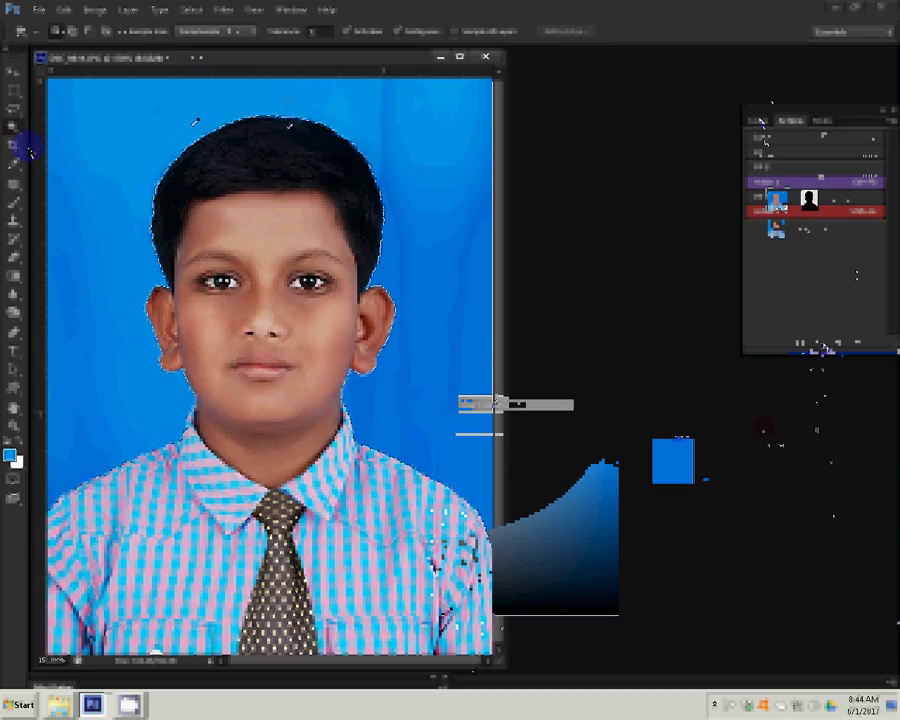
pyautogui.click(128, 10)
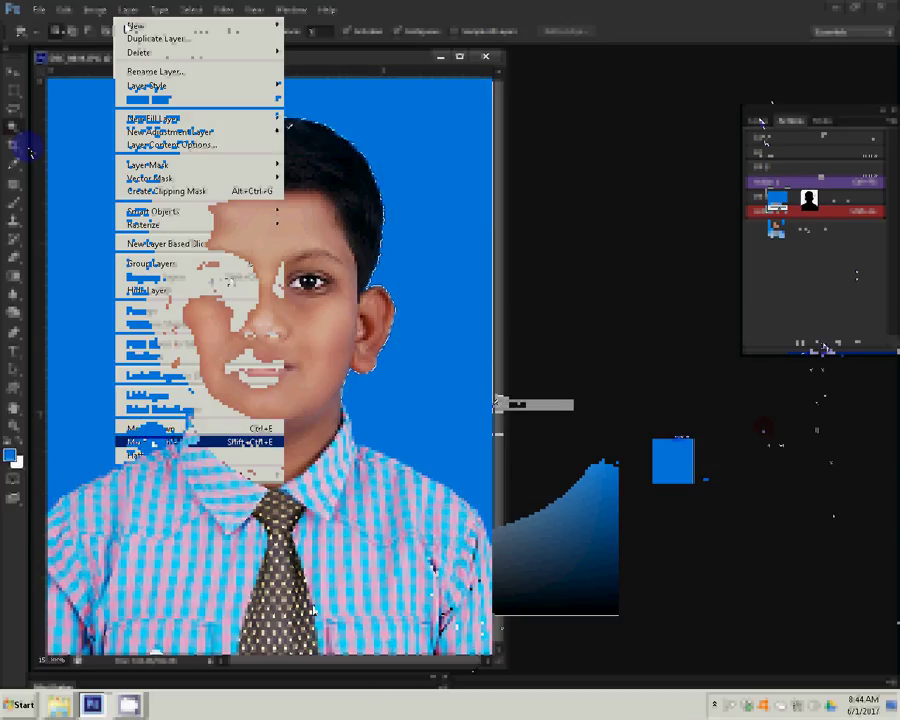
pyautogui.press('Escape')
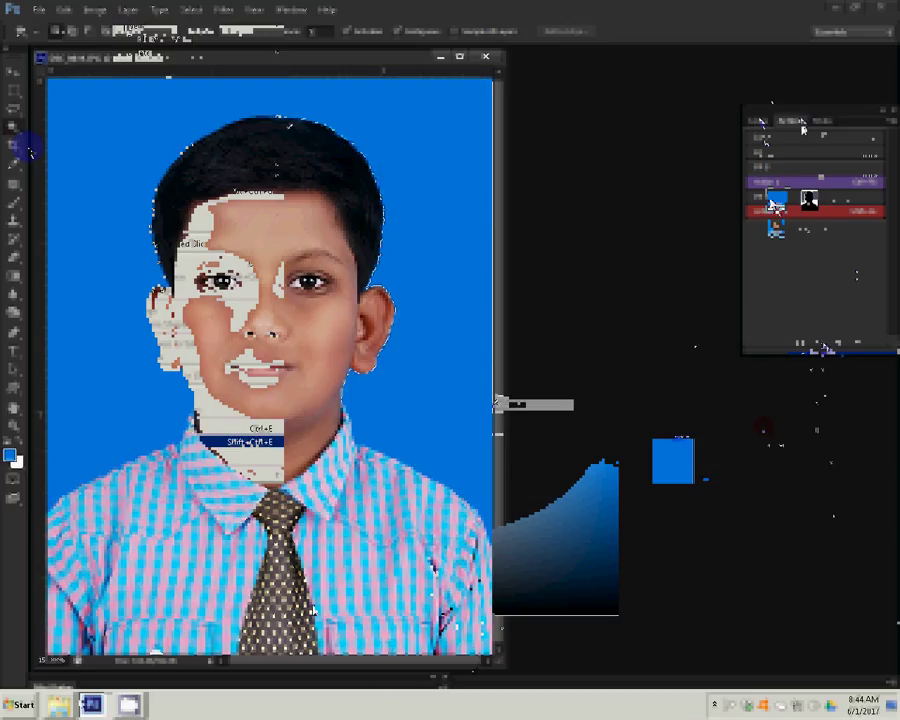
pyautogui.click(273, 265)
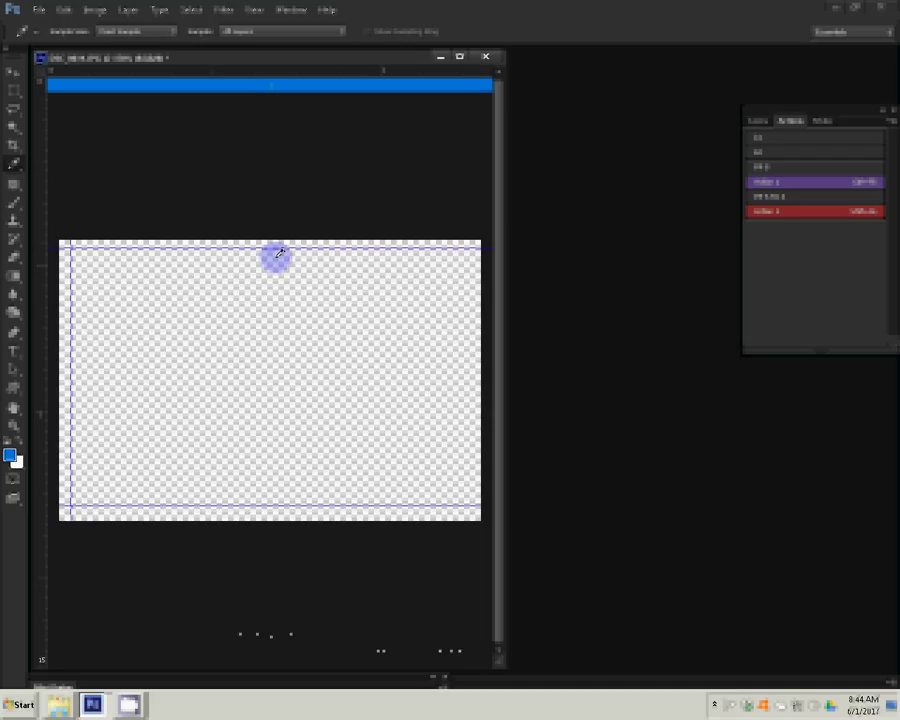
# Step: Start Save As for the 4x6 sheet with a new file name and JPEG format
pyautogui.click(38, 9)
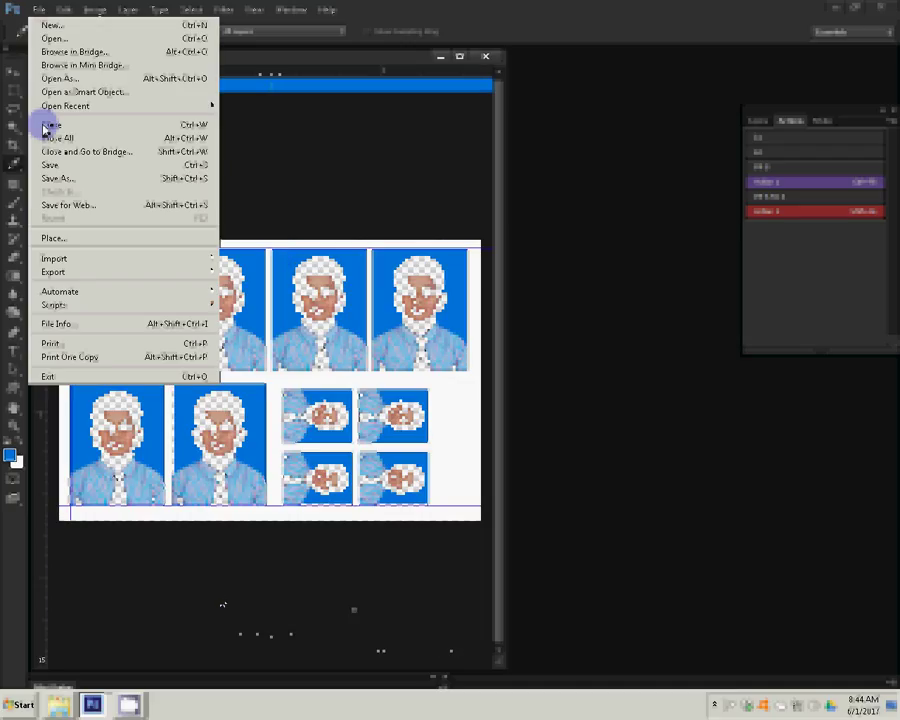
pyautogui.click(55, 178)
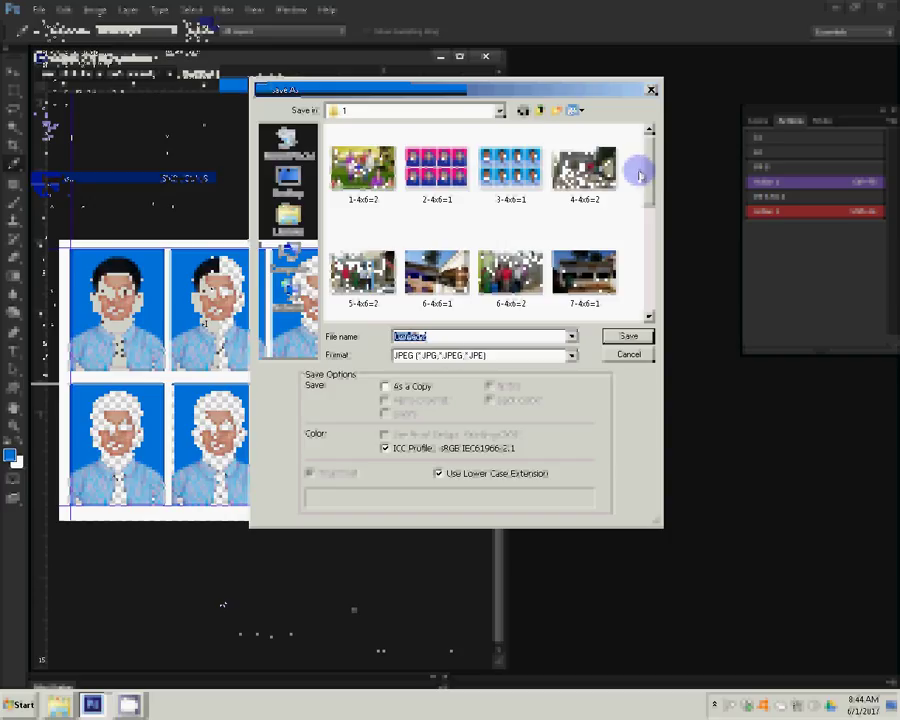
pyautogui.write('7')
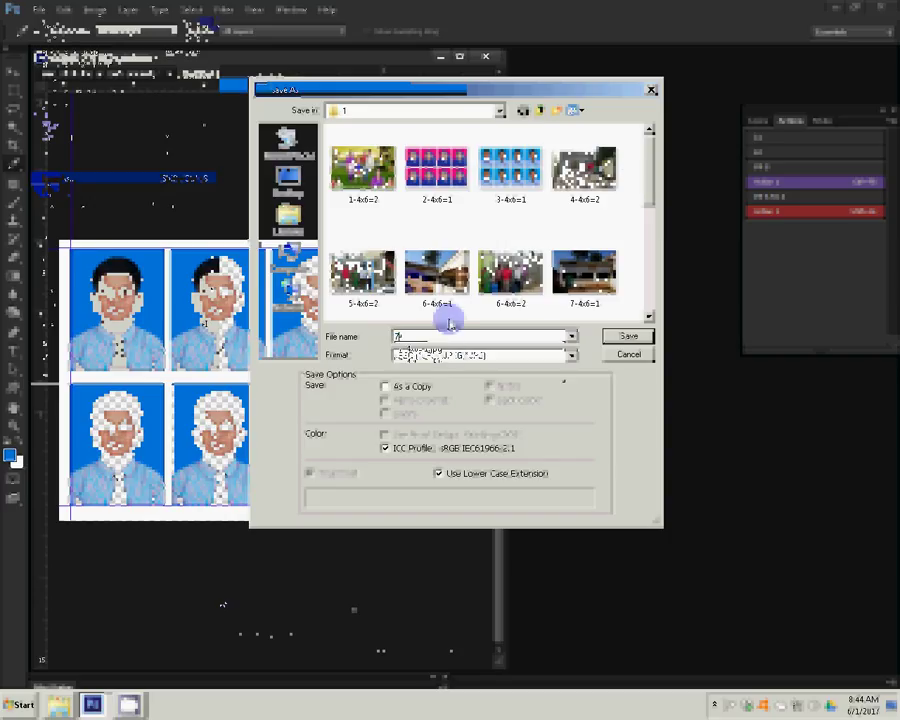
pyautogui.write('-4')
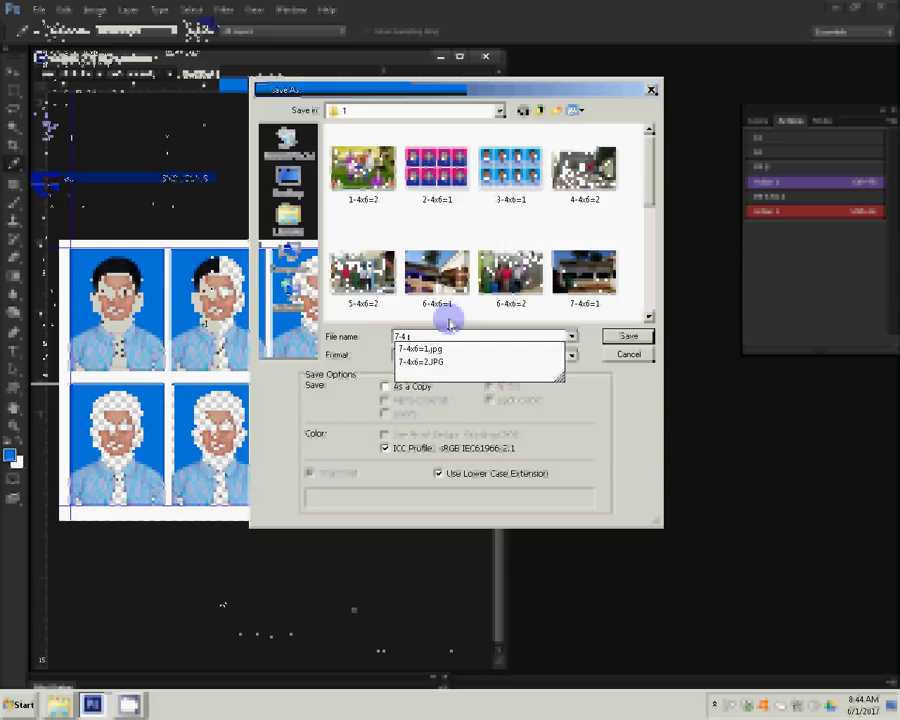
pyautogui.write('x6=1')
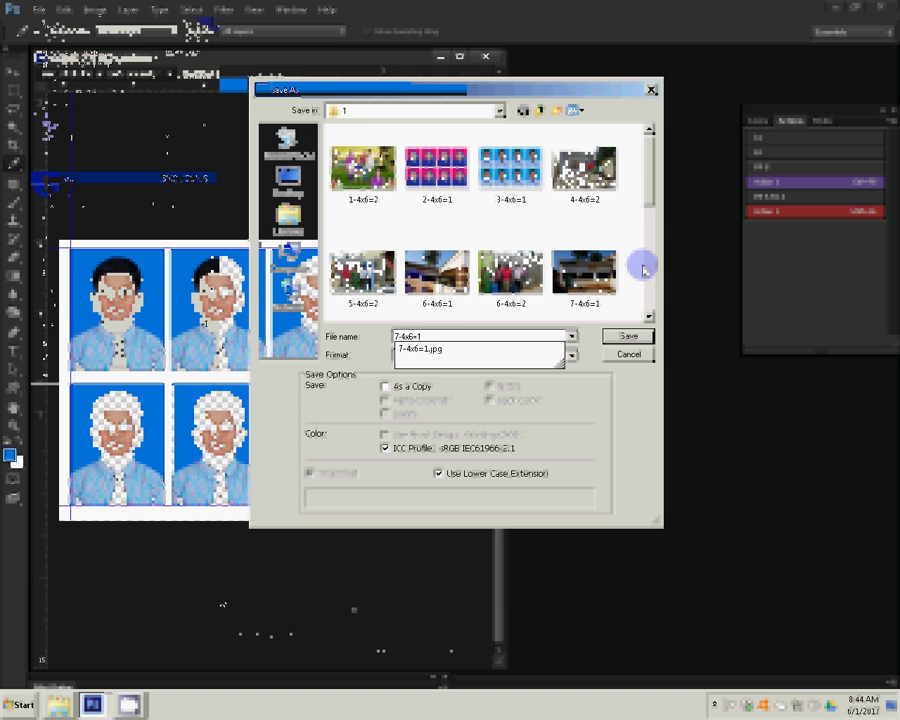
pyautogui.scroll(-1, 650, 192)
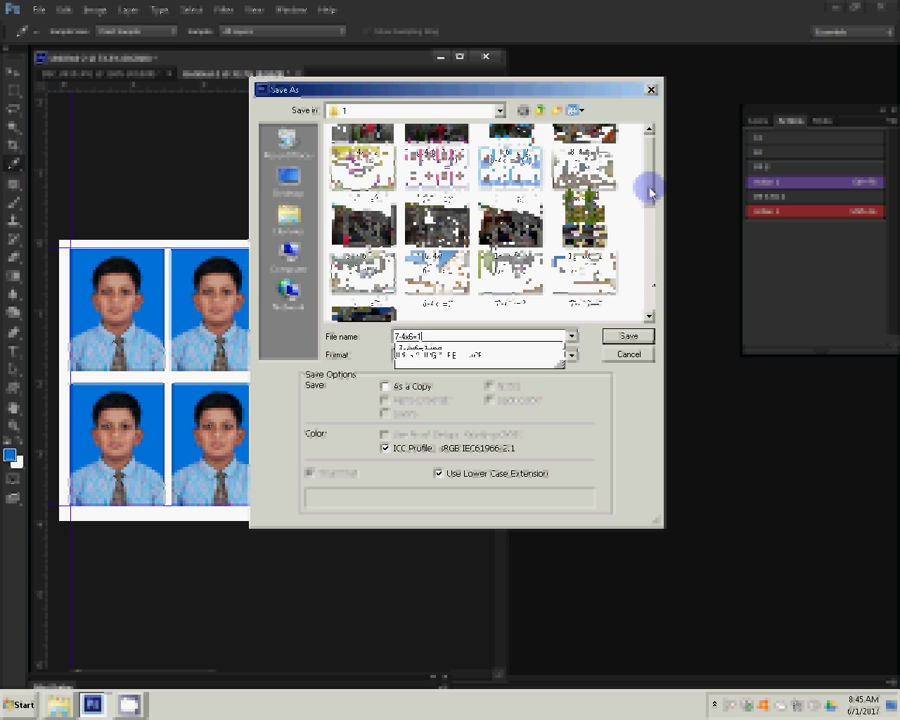
pyautogui.moveTo(650, 192); pyautogui.dragTo(648, 296)
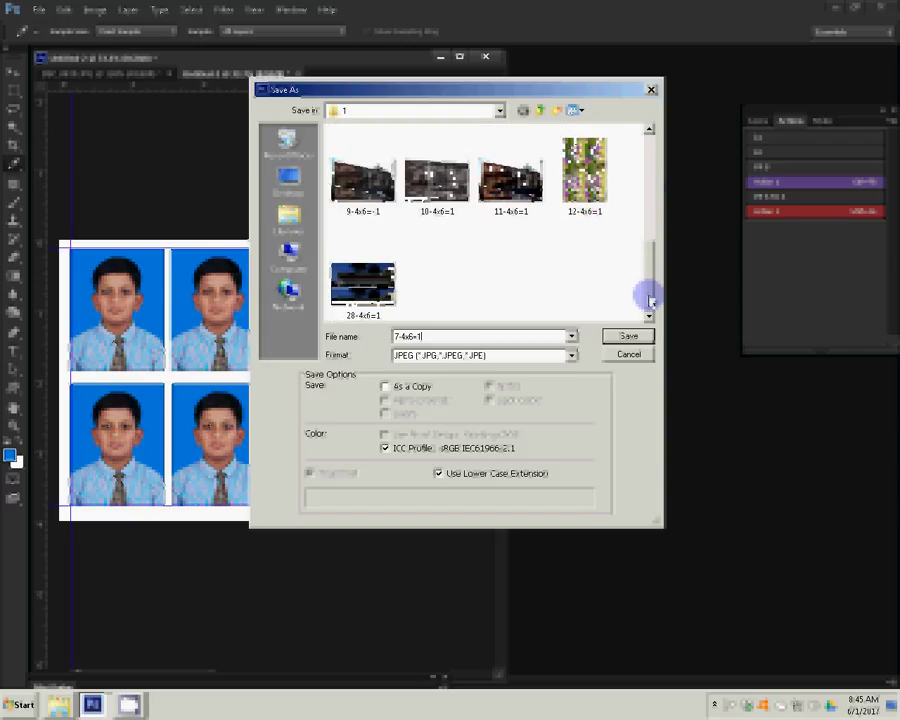
# Step: Correct the numbered file name and confirm the JPEG save to reach JPEG Options
pyautogui.press('BackSpace')
pyautogui.press('BackSpace')
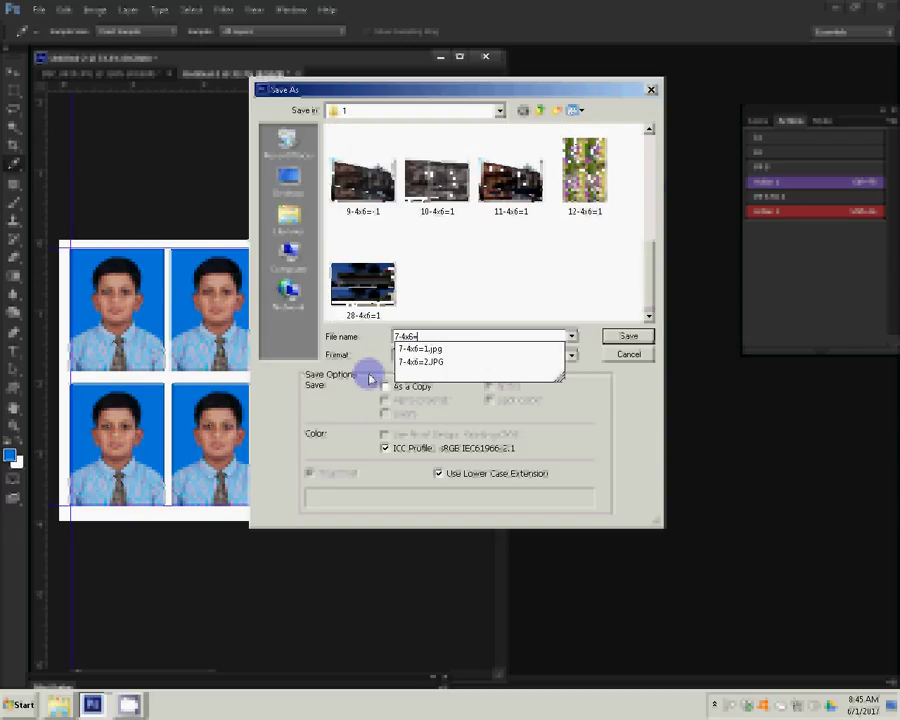
pyautogui.press('BackSpace')
pyautogui.press('BackSpace')
pyautogui.press('BackSpace')
pyautogui.press('BackSpace')
pyautogui.press('BackSpace')
pyautogui.write('8')
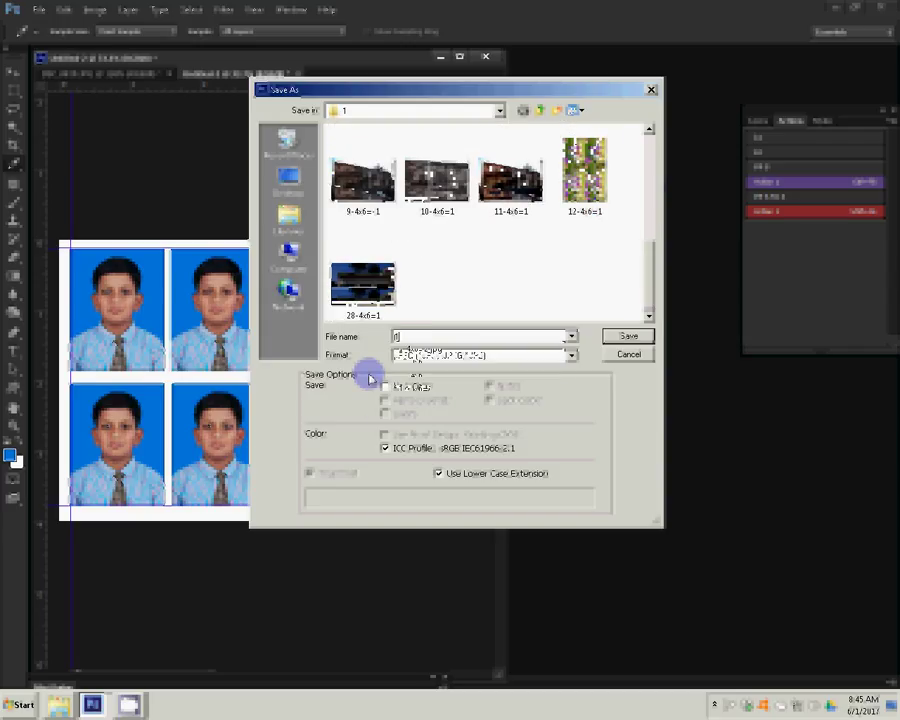
pyautogui.write('-4x6')
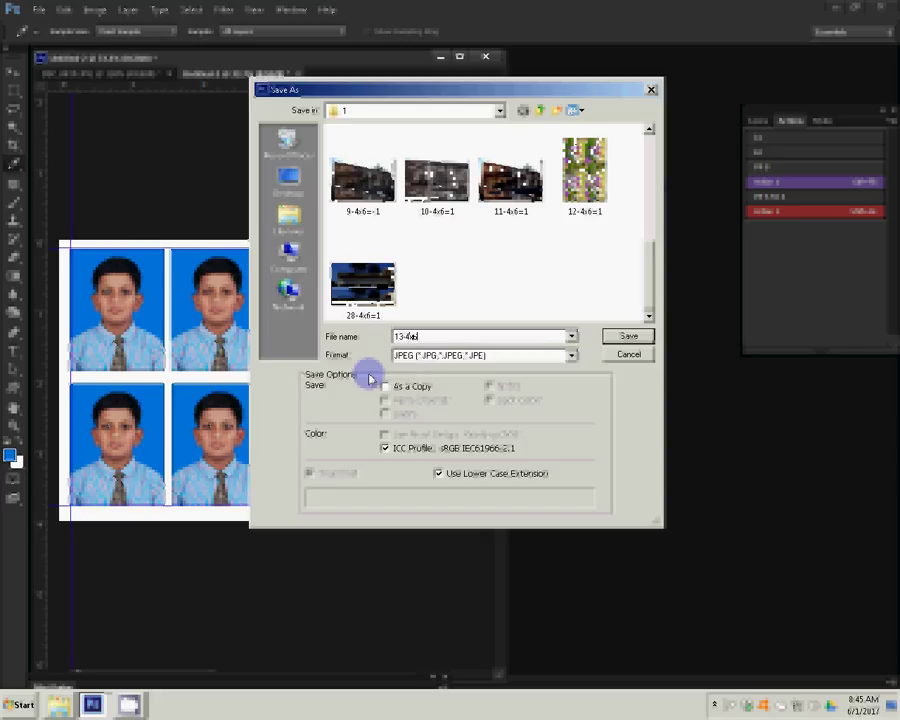
pyautogui.write('=1')
pyautogui.press('Return')
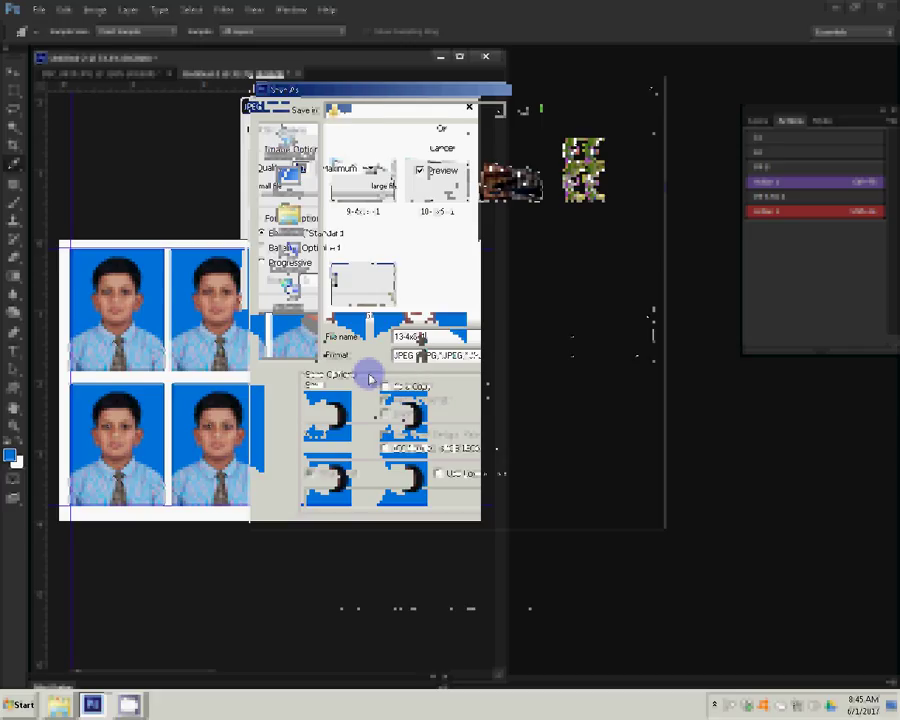